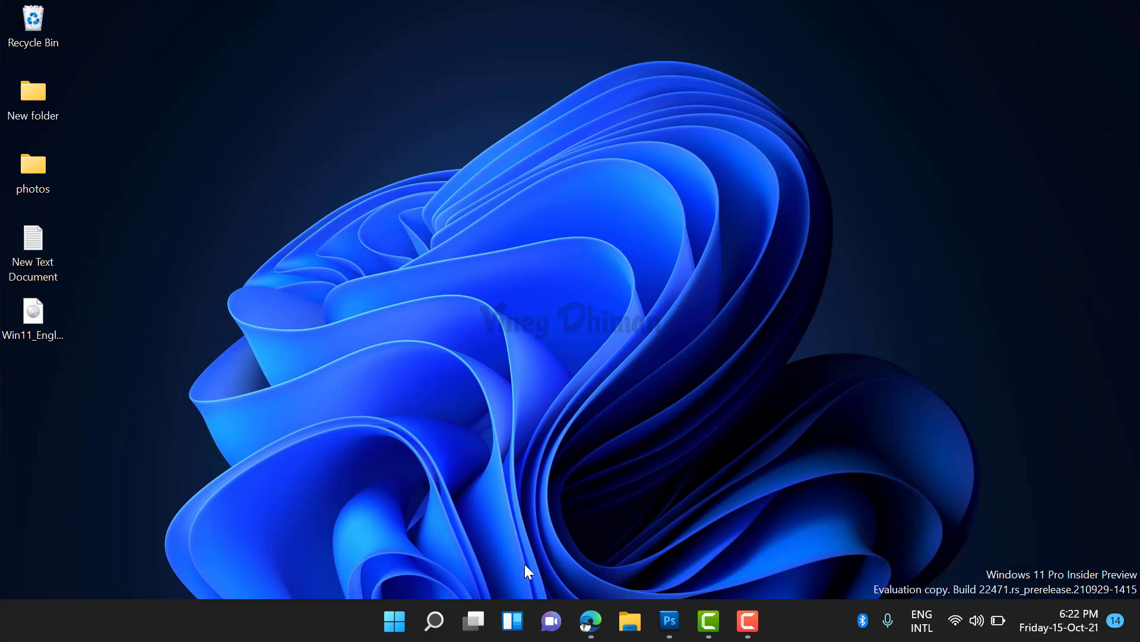
Glance at the Widgets panel, launch Windows Terminal (Admin), then return to the GeekerMag article
{"action": "left_click", "coordinate": [511, 622]}
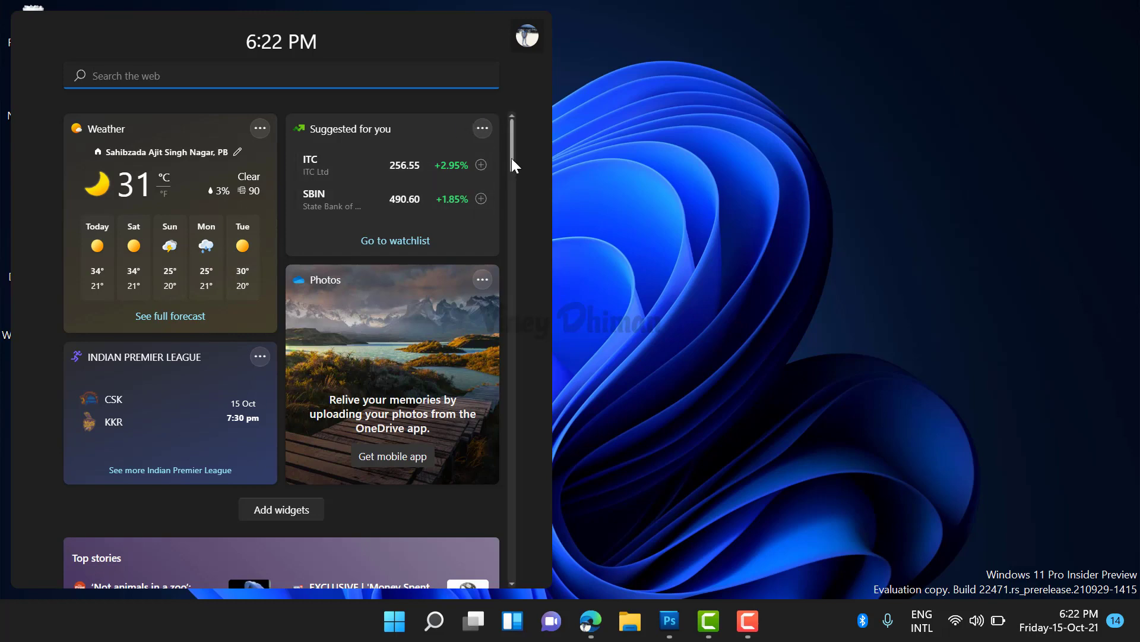
{"action": "left_click_drag", "start_coordinate": [514, 158], "coordinate": [524, 145]}
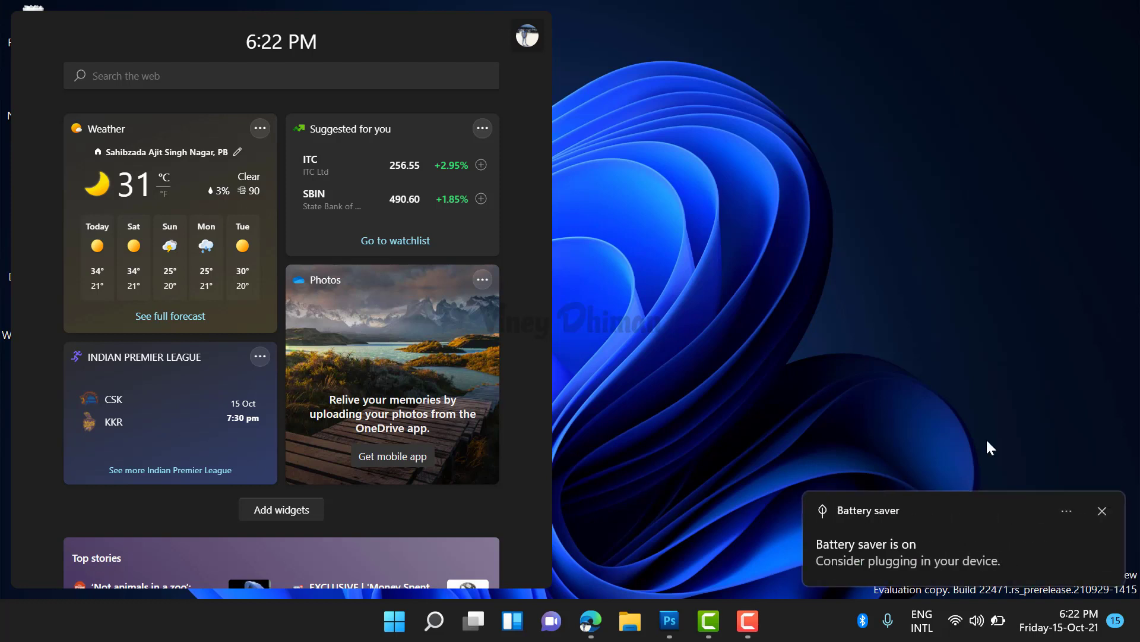
{"action": "left_click", "coordinate": [1101, 510]}
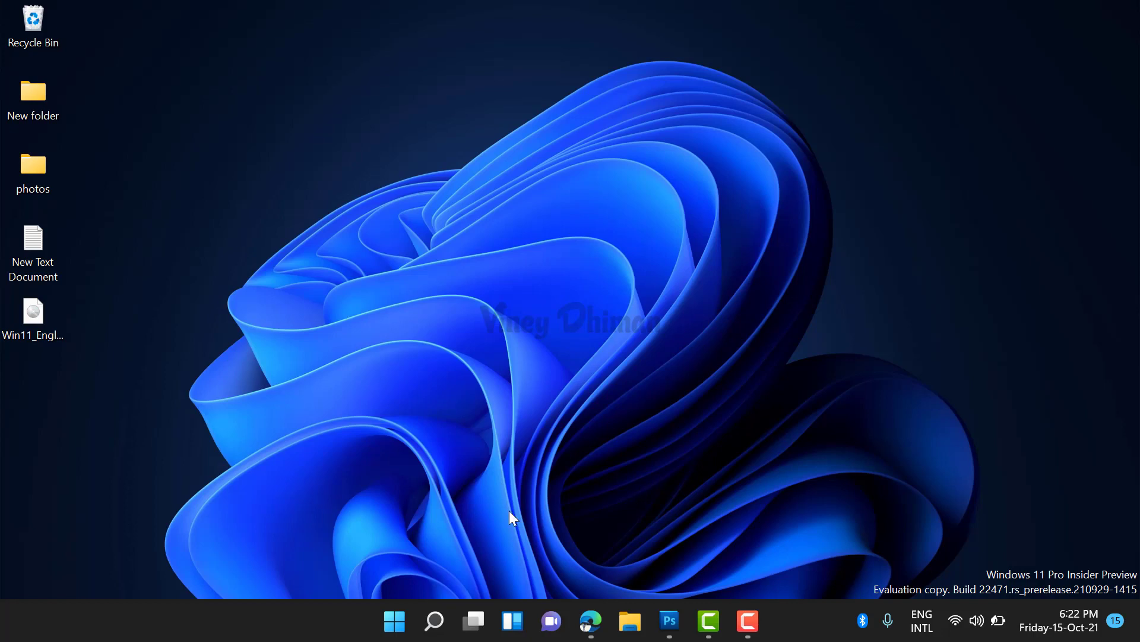
{"action": "mouse_move", "coordinate": [434, 620]}
{"action": "right_click", "coordinate": [399, 635]}
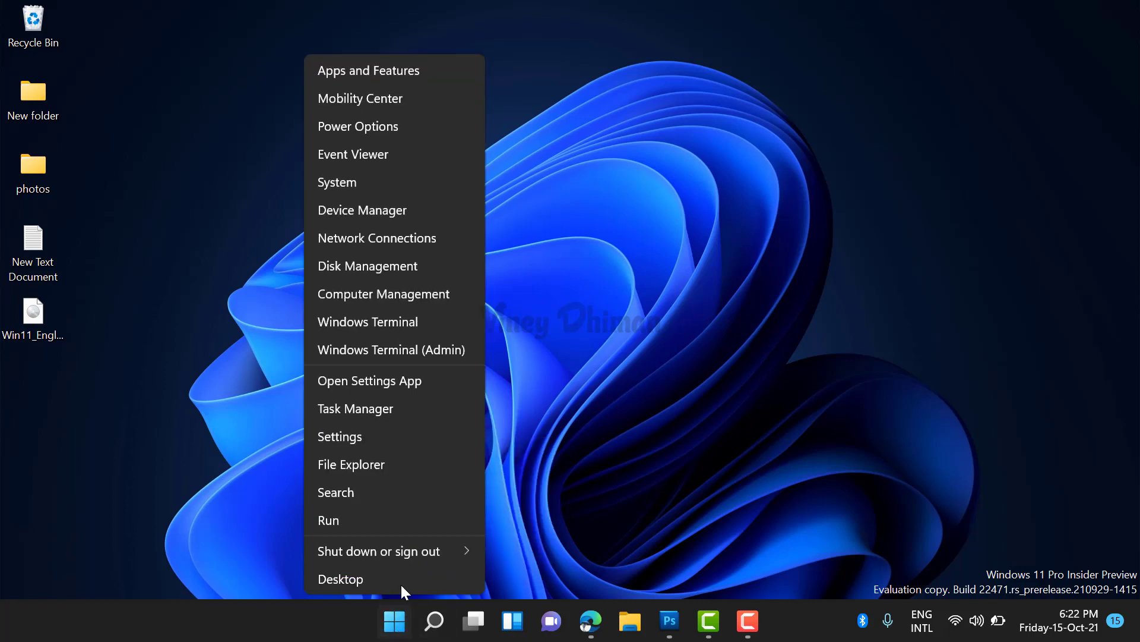
{"action": "left_click", "coordinate": [419, 349]}
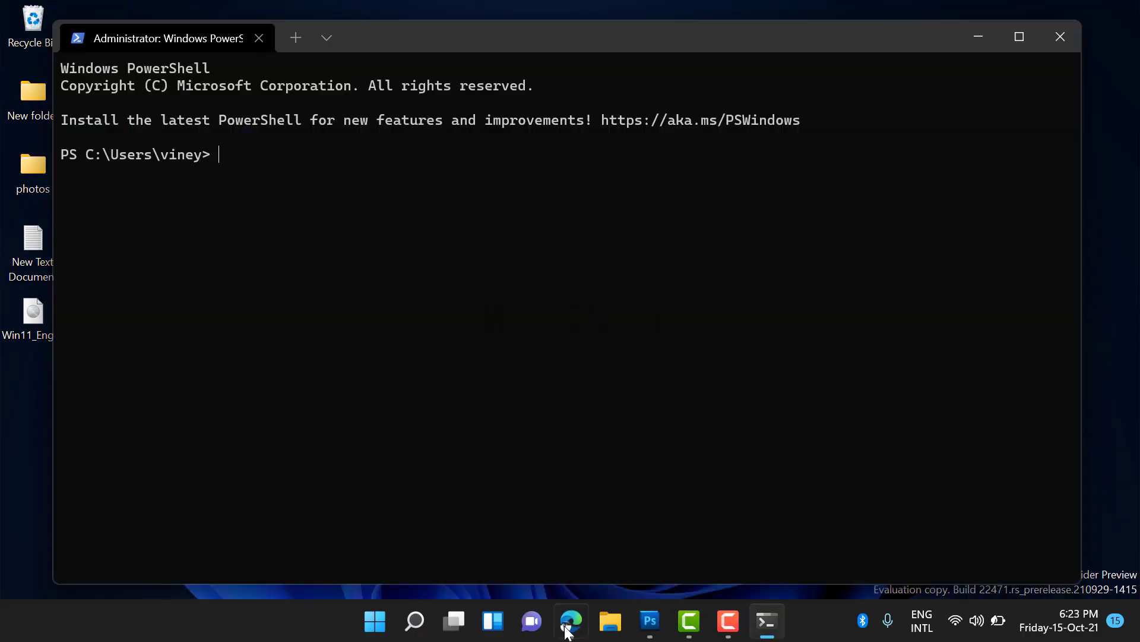
{"action": "left_click", "coordinate": [570, 621]}
{"action": "scroll", "coordinate": [5, 401], "scroll_direction": "down", "scroll_amount": 1}
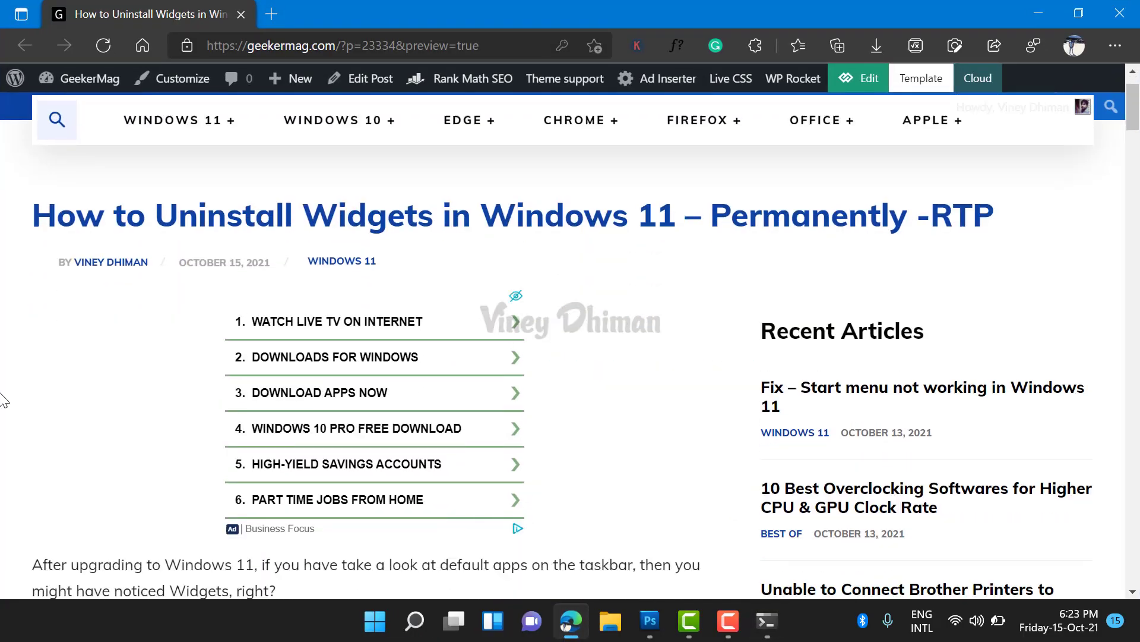
{"action": "scroll", "coordinate": [5, 401], "scroll_direction": "down", "scroll_amount": 3}
{"action": "scroll", "coordinate": [4, 401], "scroll_direction": "down", "scroll_amount": 3}
{"action": "scroll", "coordinate": [5, 402], "scroll_direction": "down", "scroll_amount": 2}
{"action": "scroll", "coordinate": [5, 402], "scroll_direction": "down", "scroll_amount": 2}
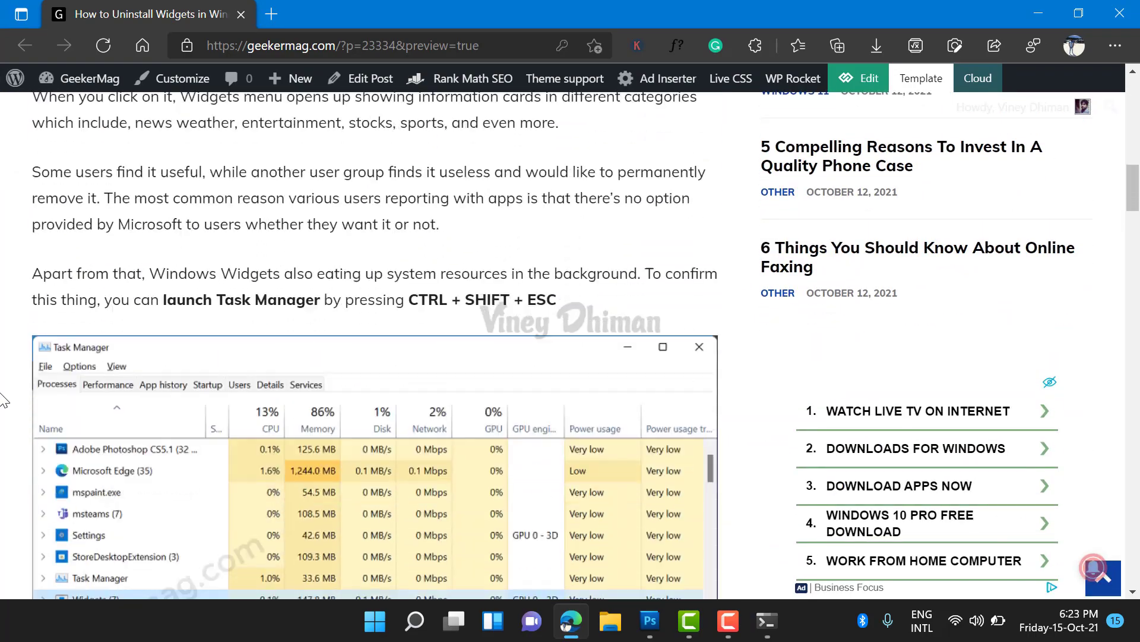
{"action": "scroll", "coordinate": [4, 401], "scroll_direction": "down", "scroll_amount": 2}
{"action": "scroll", "coordinate": [5, 402], "scroll_direction": "down", "scroll_amount": 2}
{"action": "scroll", "coordinate": [5, 401], "scroll_direction": "down", "scroll_amount": 2}
{"action": "scroll", "coordinate": [4, 401], "scroll_direction": "down", "scroll_amount": 3}
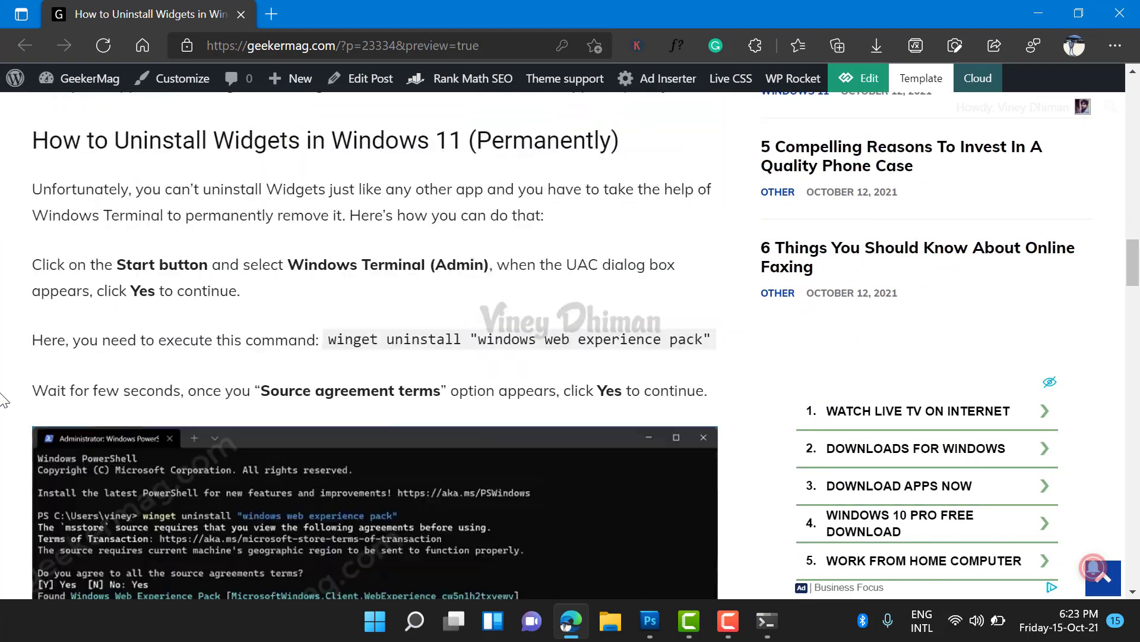
{"action": "scroll", "coordinate": [5, 401], "scroll_direction": "down", "scroll_amount": 3}
{"action": "scroll", "coordinate": [4, 401], "scroll_direction": "up", "scroll_amount": 1}
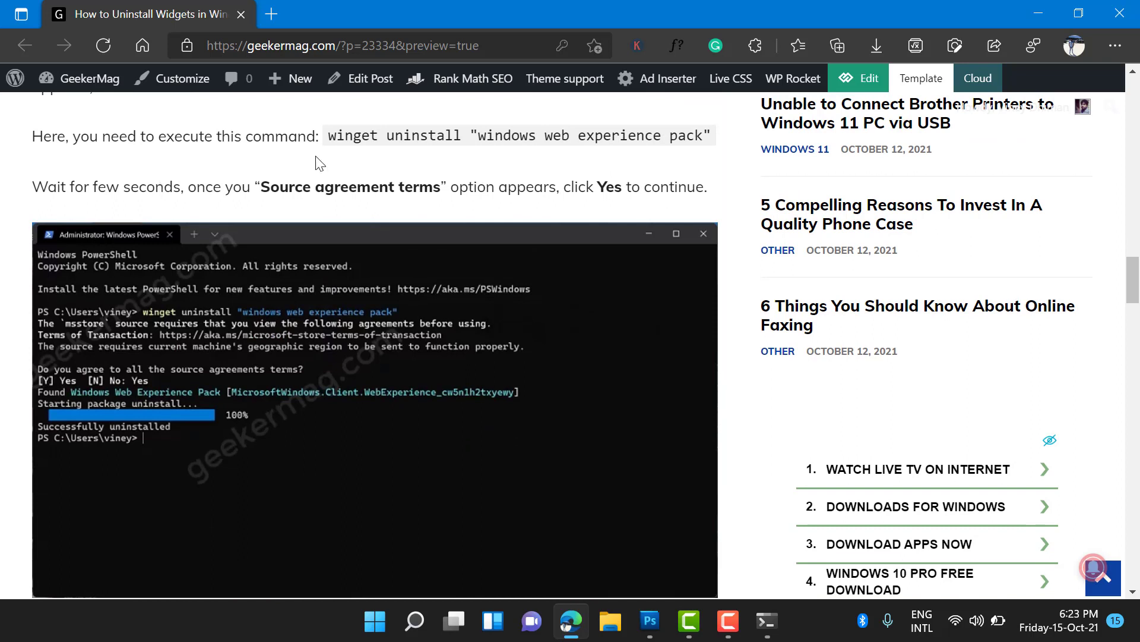
Select the winget uninstall "windows web experience pack" command and switch to the admin terminal
{"action": "left_click_drag", "start_coordinate": [328, 135], "coordinate": [721, 148]}
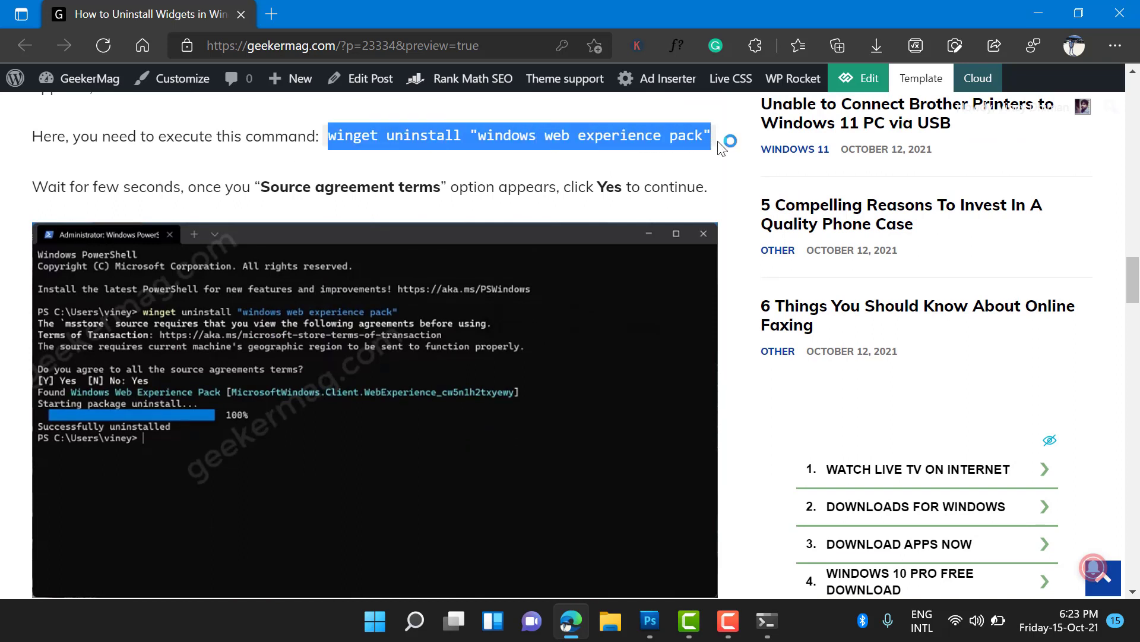
{"action": "left_click", "coordinate": [767, 621]}
Paste and run winget uninstall "windows web experience pack", then minimize the terminal after success
{"action": "type", "text": "winget uninstall \"windows web experience pack\""}
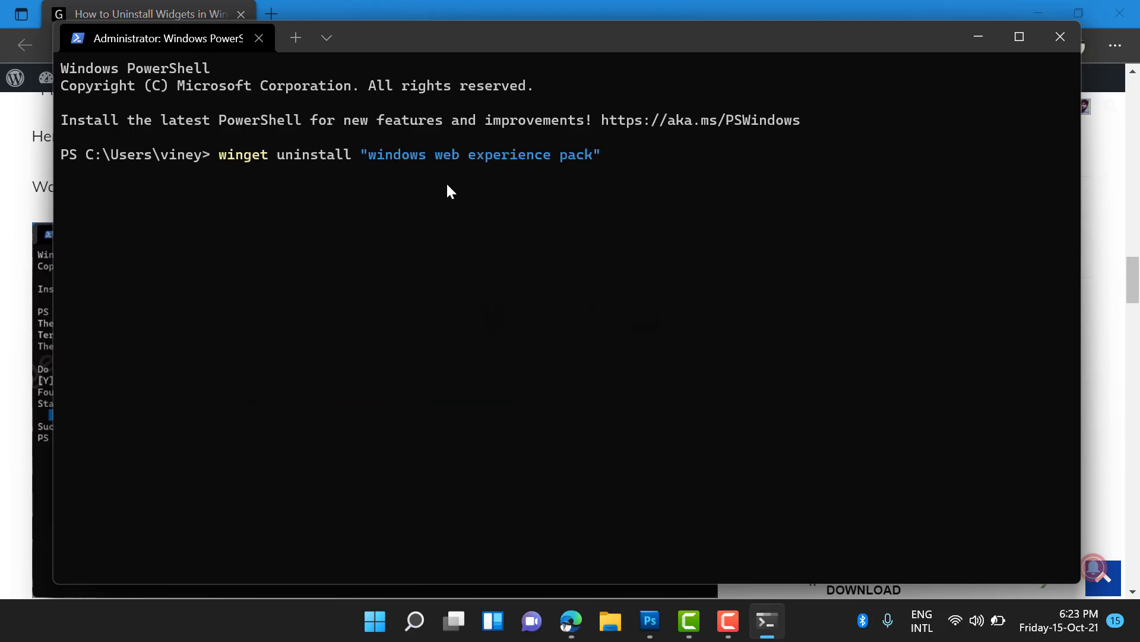
{"action": "key", "text": "Return"}
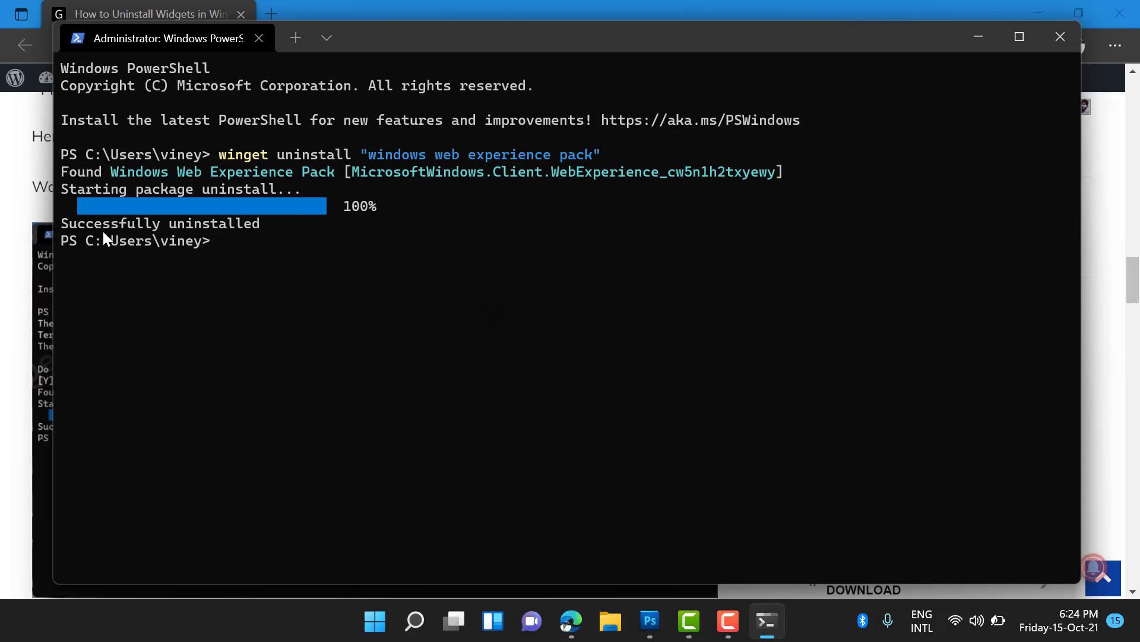
{"action": "left_click", "coordinate": [978, 36]}
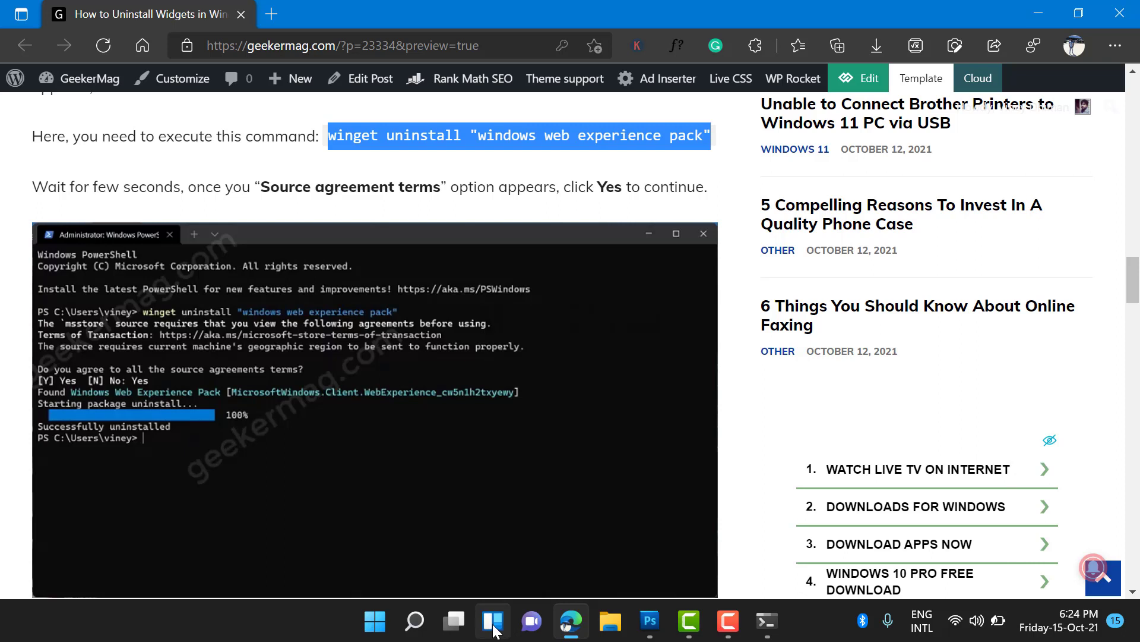
Confirm Taskbar settings list only Search, Task view and Chat, then minimize Settings and Edge
{"action": "right_click", "coordinate": [282, 632]}
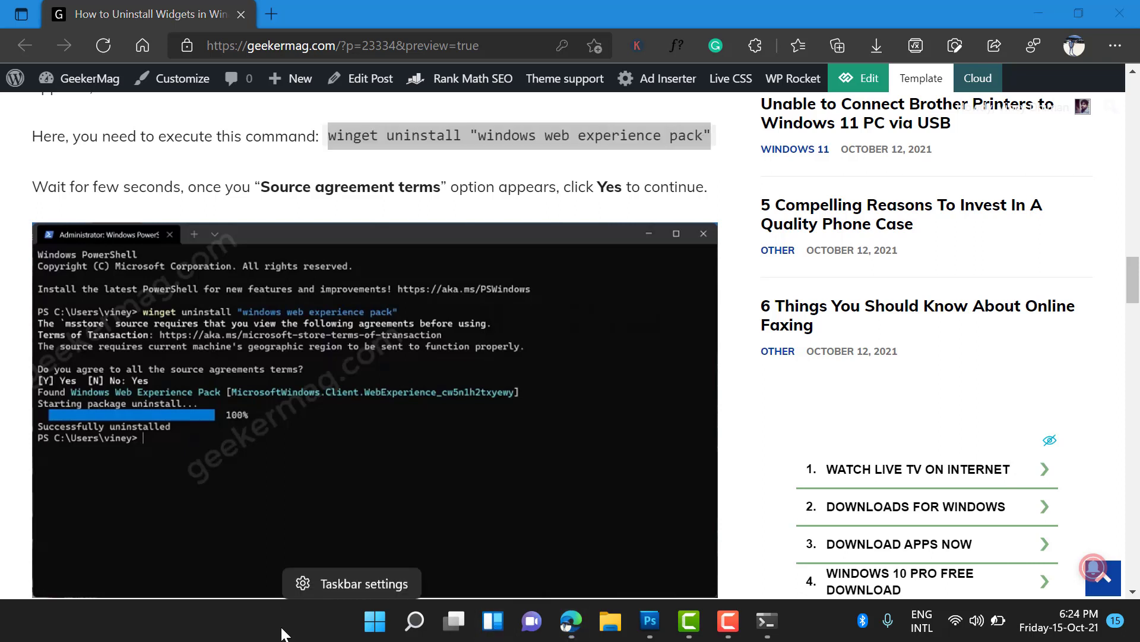
{"action": "left_click", "coordinate": [334, 588]}
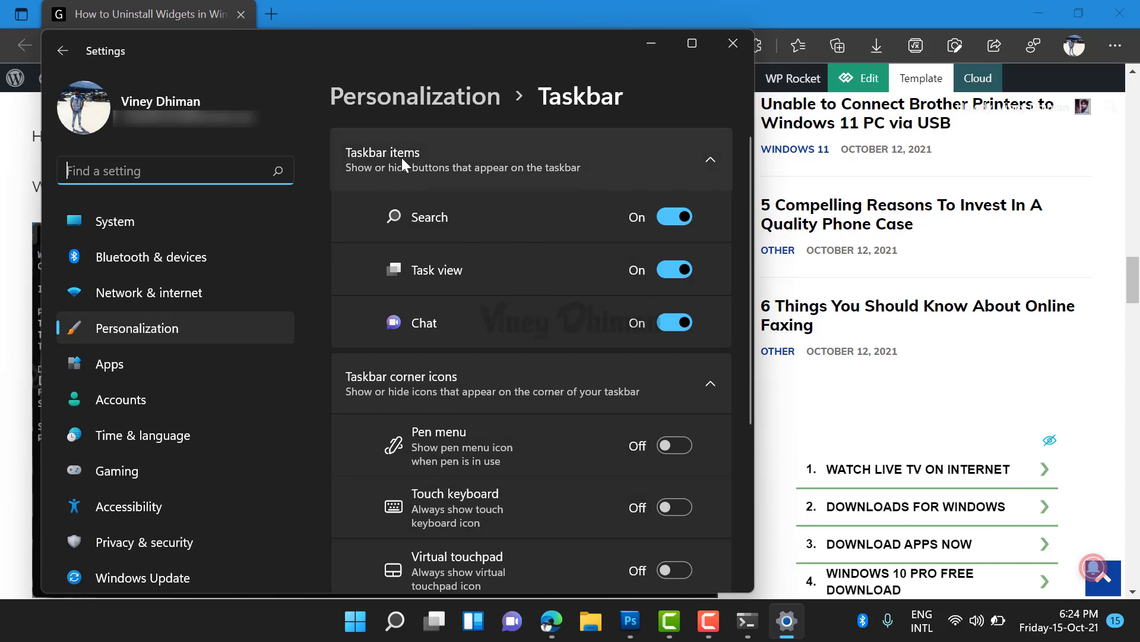
{"action": "left_click", "coordinate": [656, 45]}
{"action": "left_click", "coordinate": [1045, 13]}
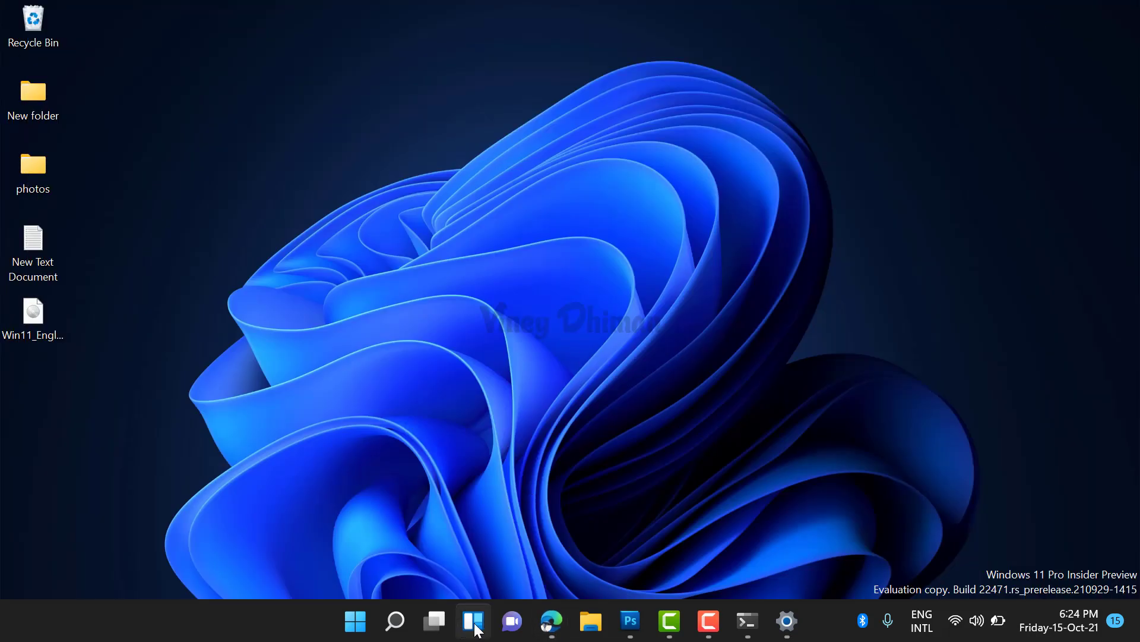
Hide the Widgets entry from the taskbar
{"action": "right_click", "coordinate": [475, 629]}
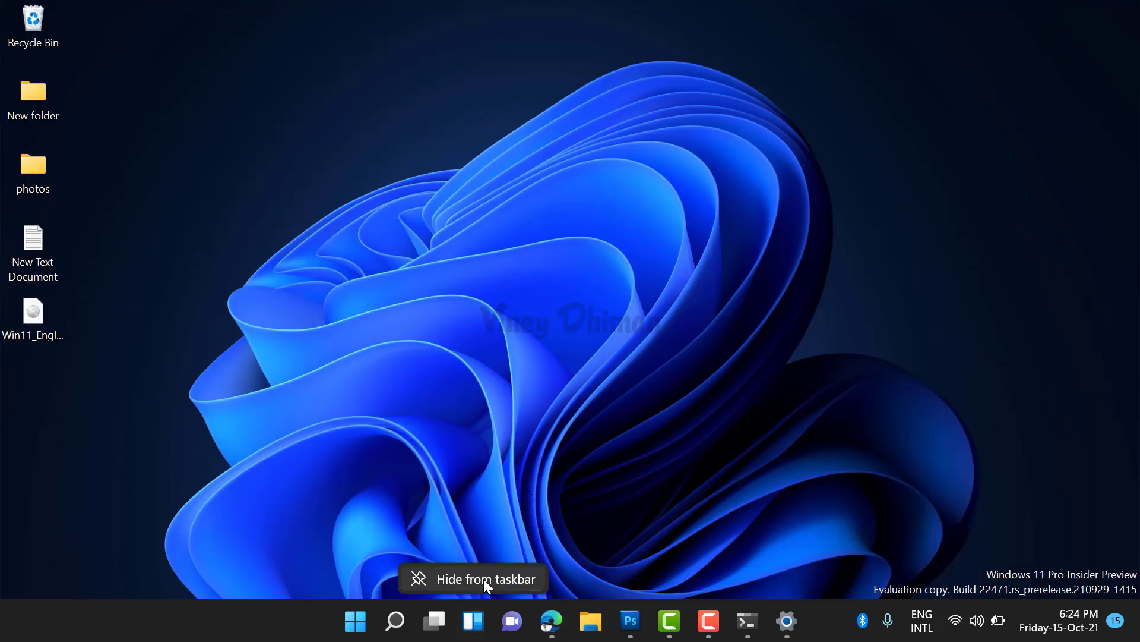
{"action": "left_click", "coordinate": [484, 578]}
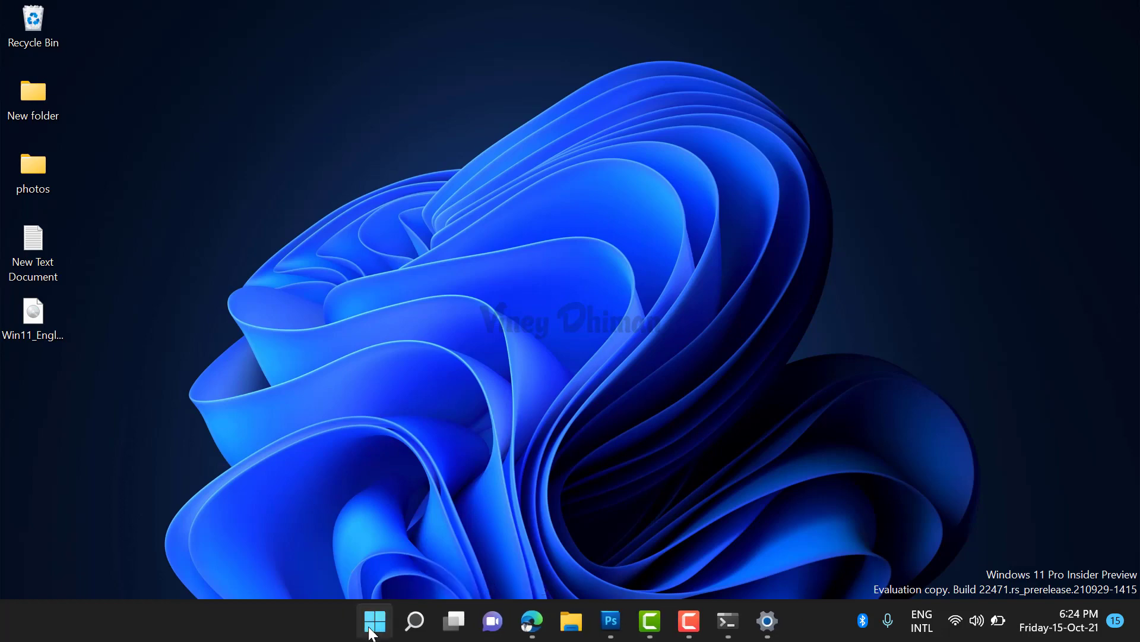
{"action": "left_click", "coordinate": [373, 627]}
{"action": "left_click", "coordinate": [964, 448]}
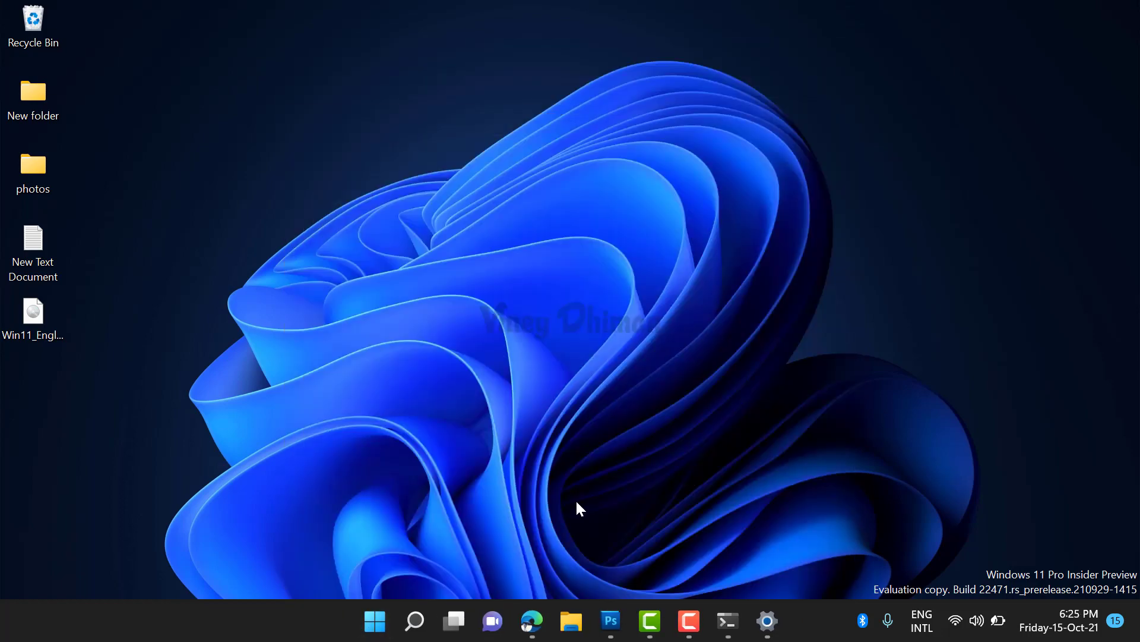
Restart the computer from the Start menu power options
{"action": "left_click", "coordinate": [374, 622]}
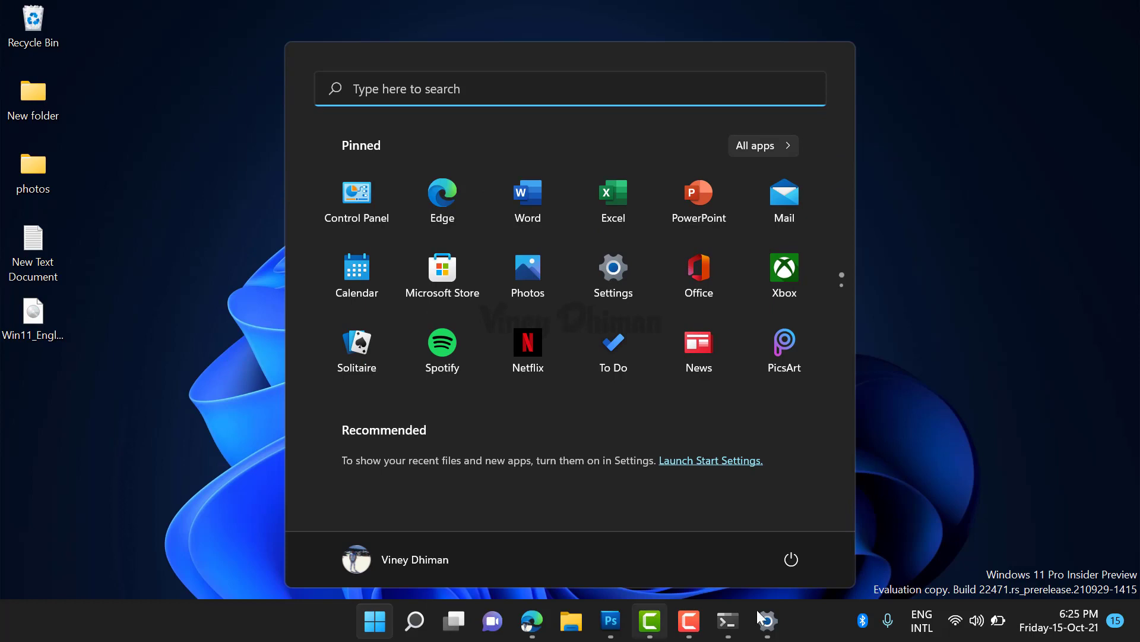
{"action": "left_click", "coordinate": [791, 559]}
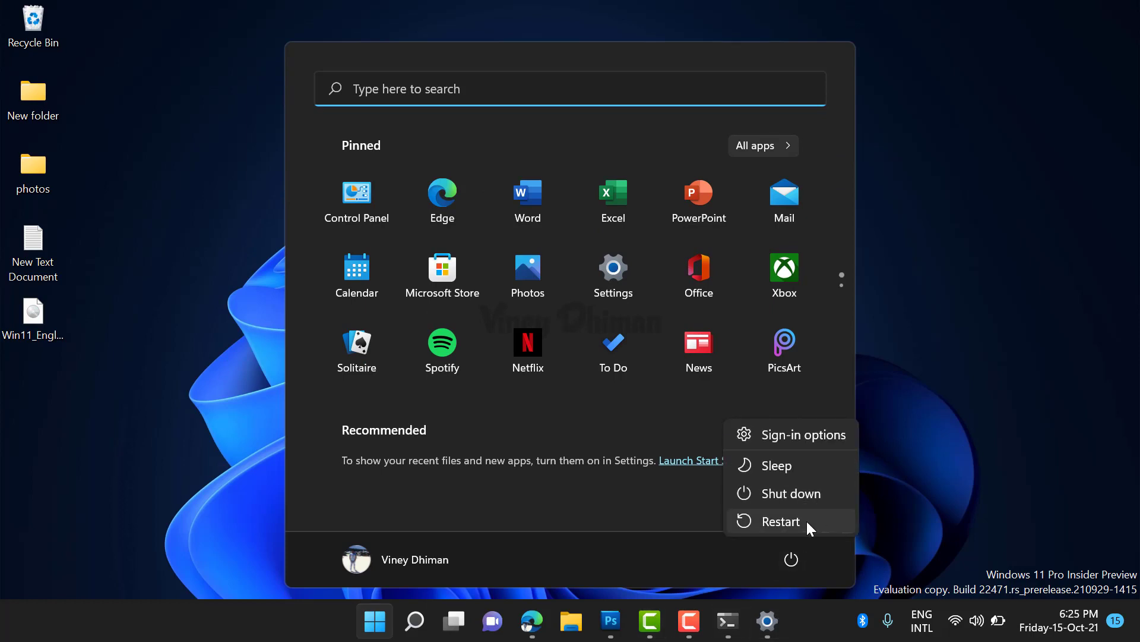
{"action": "left_click", "coordinate": [952, 399]}
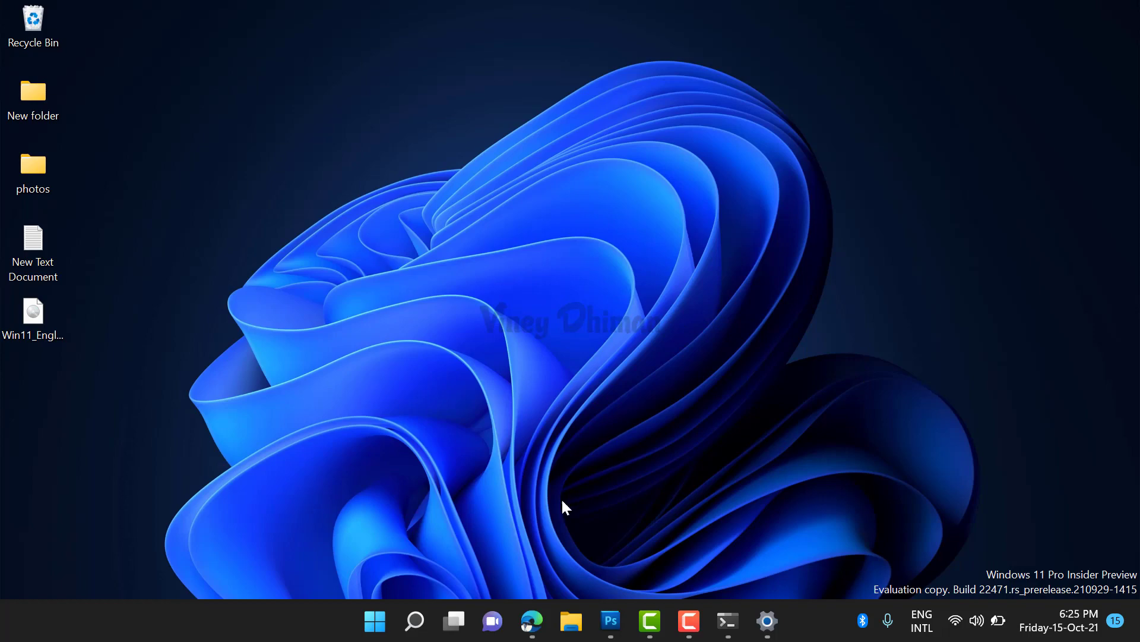
Open the Windows Web Experience Pack Store link from the article in the Microsoft Store app
{"action": "left_click", "coordinate": [532, 622]}
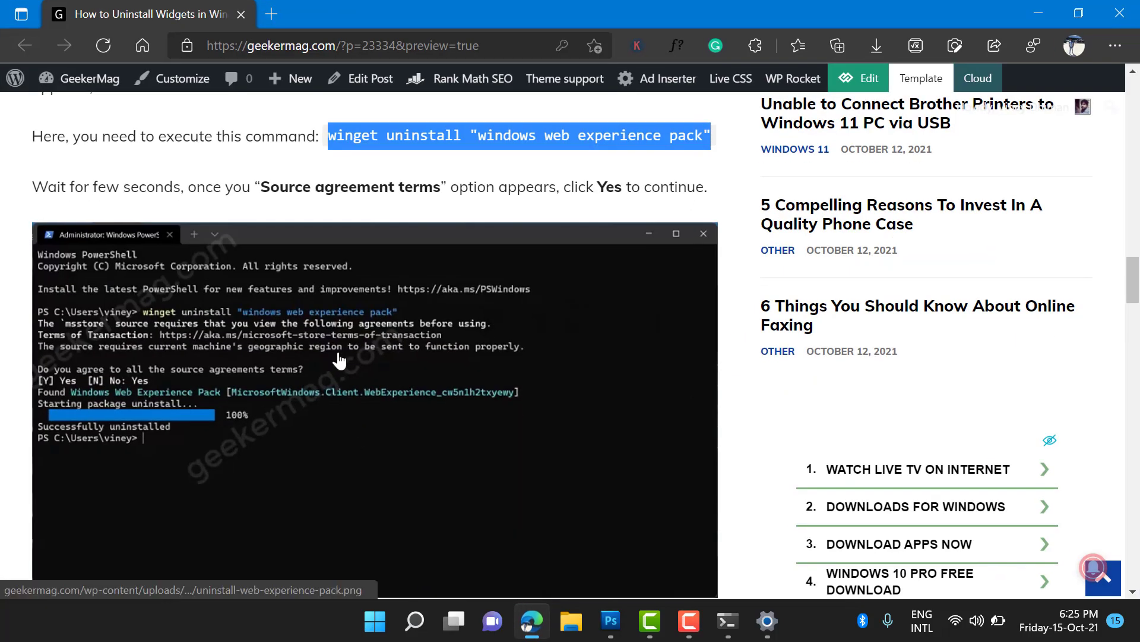
{"action": "scroll", "coordinate": [338, 359], "scroll_direction": "down", "scroll_amount": 10}
{"action": "middle_click", "coordinate": [464, 77]}
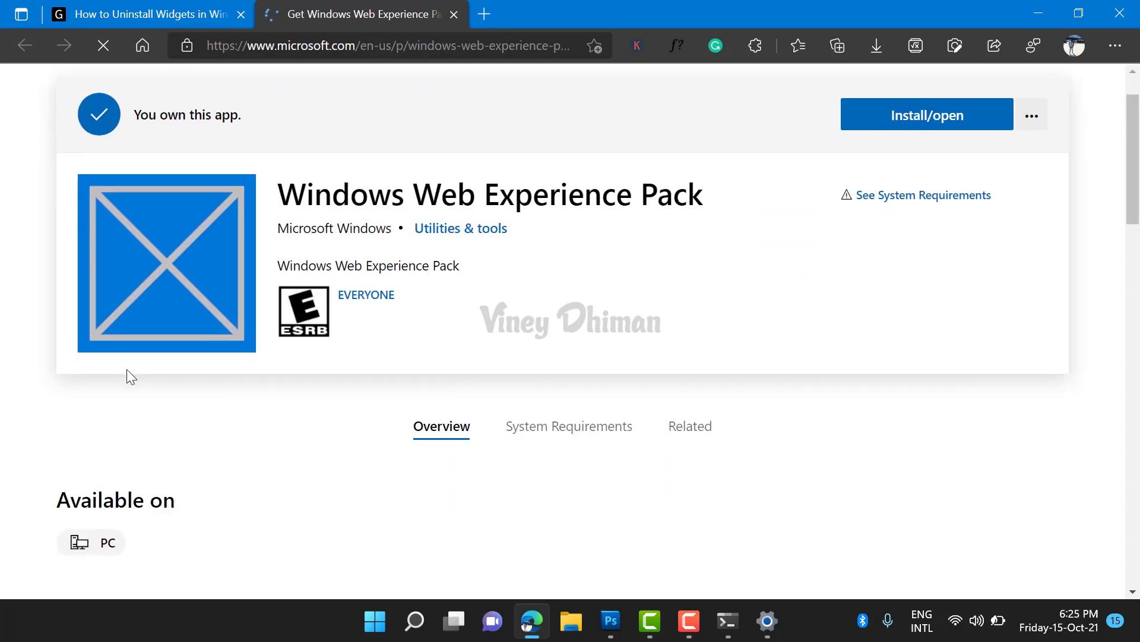
{"action": "scroll", "coordinate": [127, 370], "scroll_direction": "up", "scroll_amount": 1}
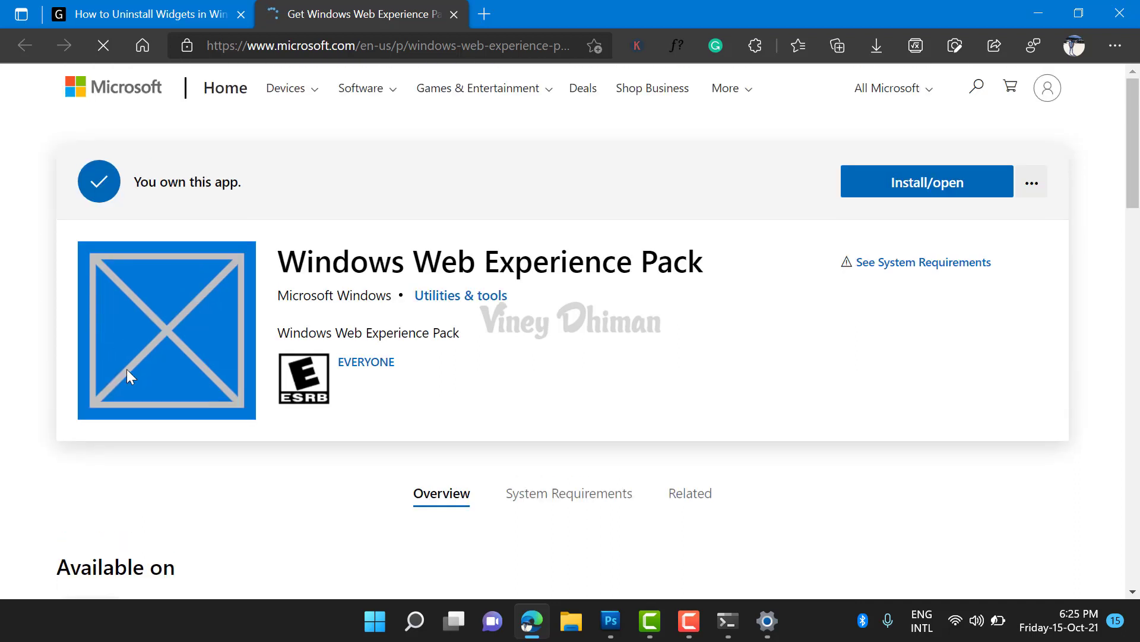
{"action": "left_click", "coordinate": [919, 185]}
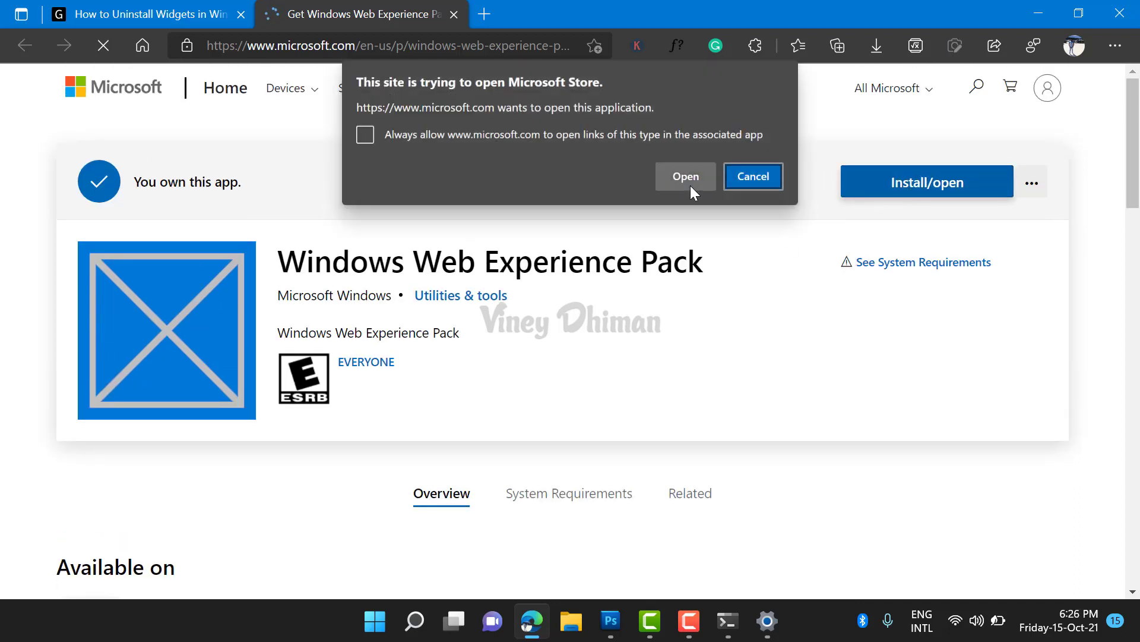
{"action": "left_click", "coordinate": [687, 179]}
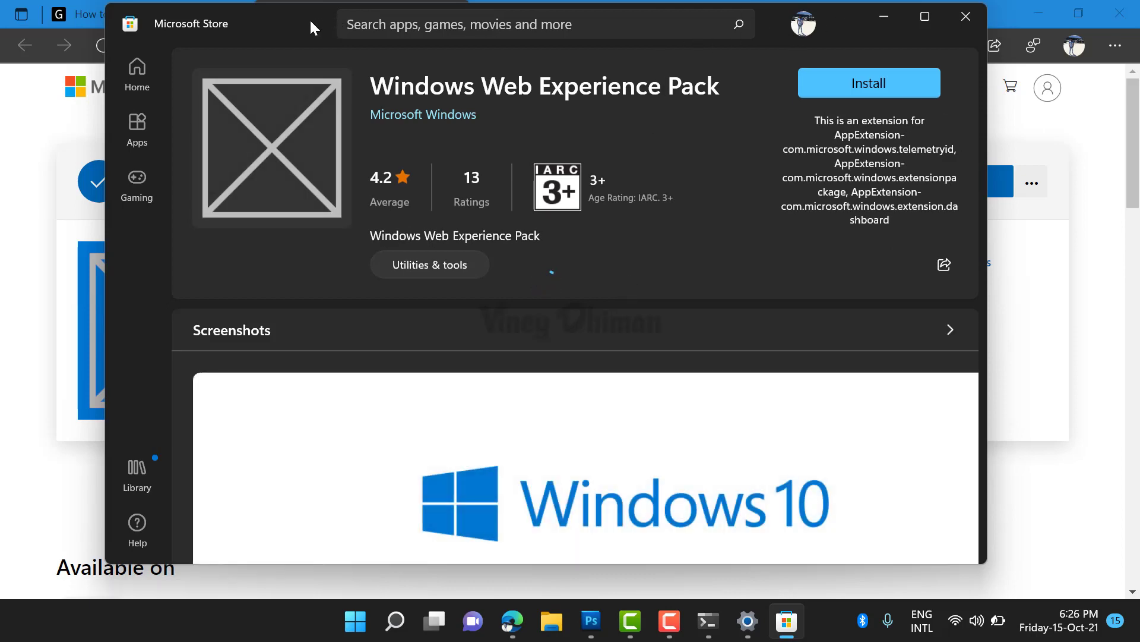
Maximize Microsoft Store and install the Windows Web Experience Pack
{"action": "left_click", "coordinate": [924, 17]}
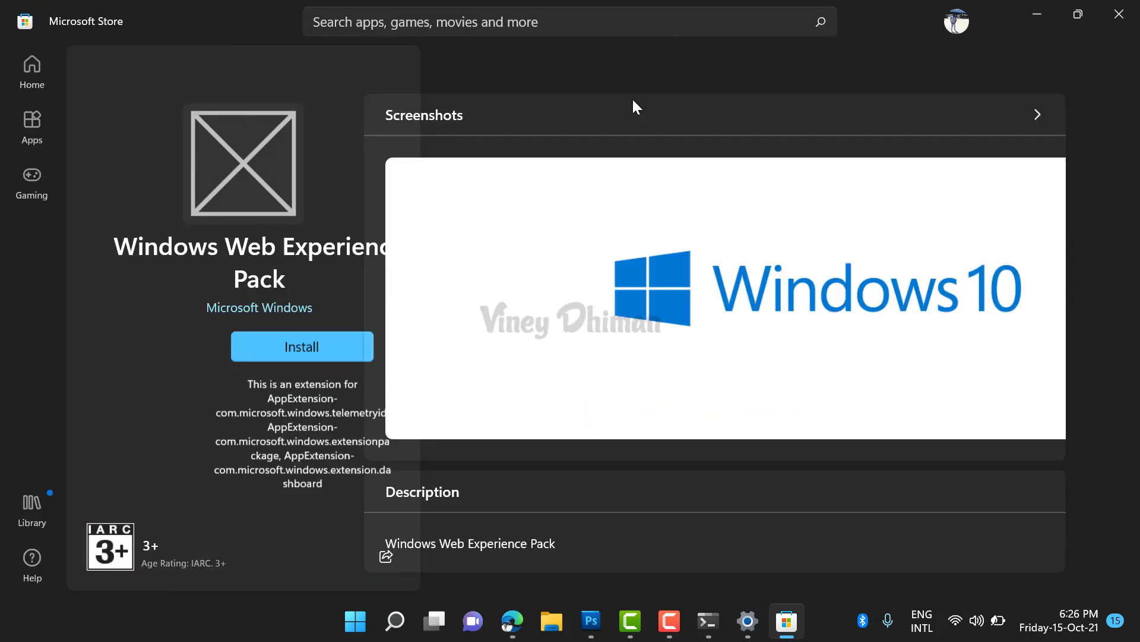
{"action": "left_click", "coordinate": [234, 378]}
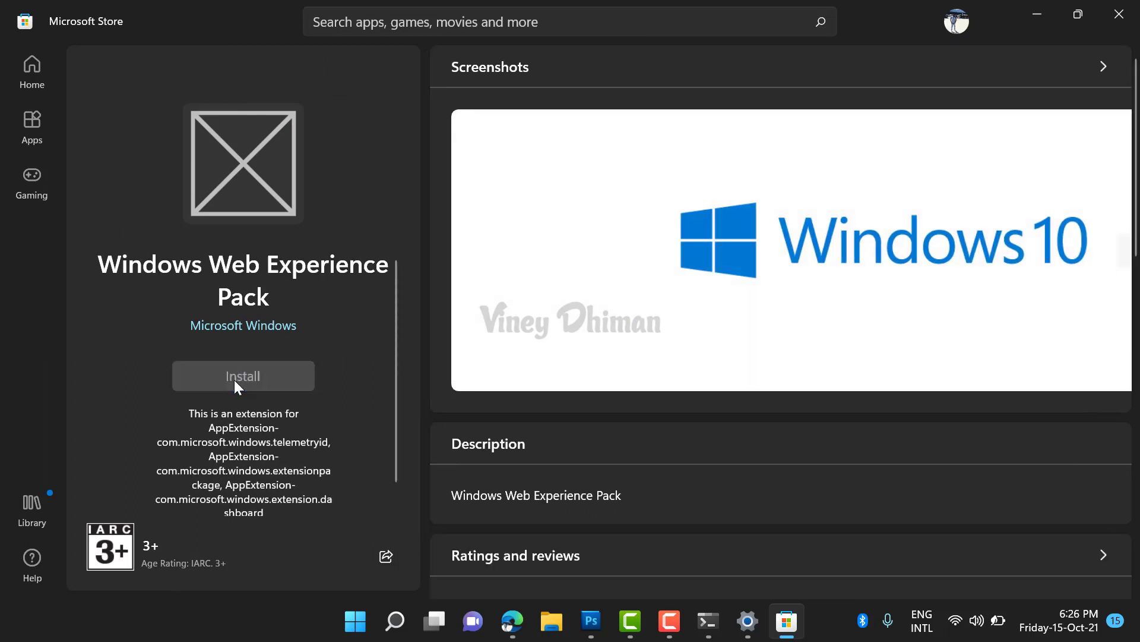
{"action": "left_click", "coordinate": [234, 380]}
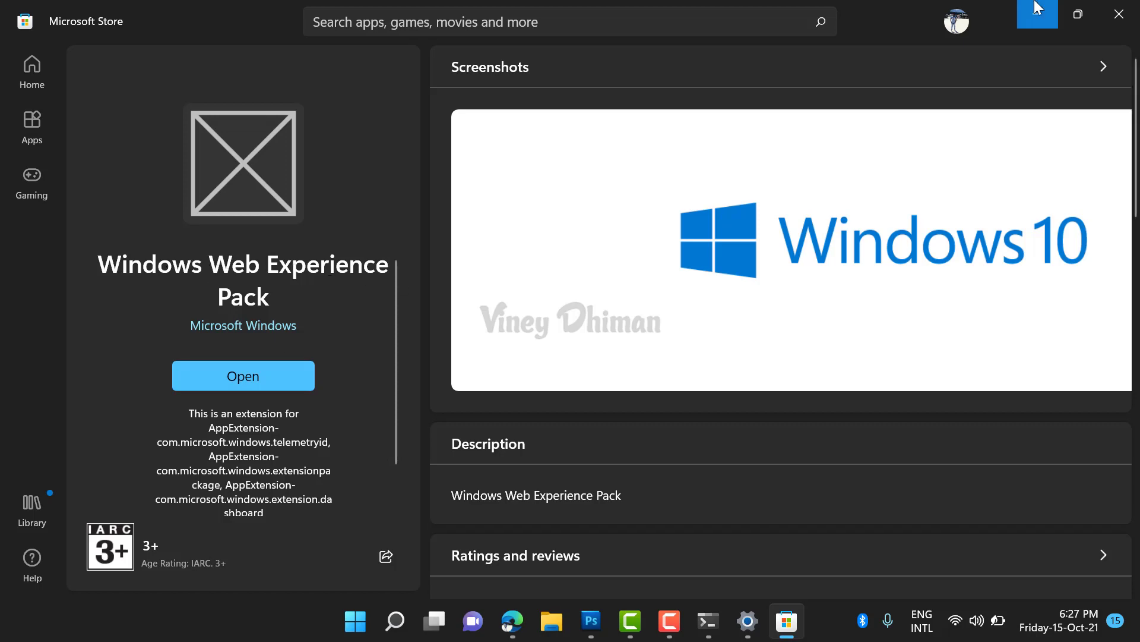
Close the Store and hide Edge, then switch the Widgets toggle on in Taskbar settings
{"action": "left_click", "coordinate": [1119, 13]}
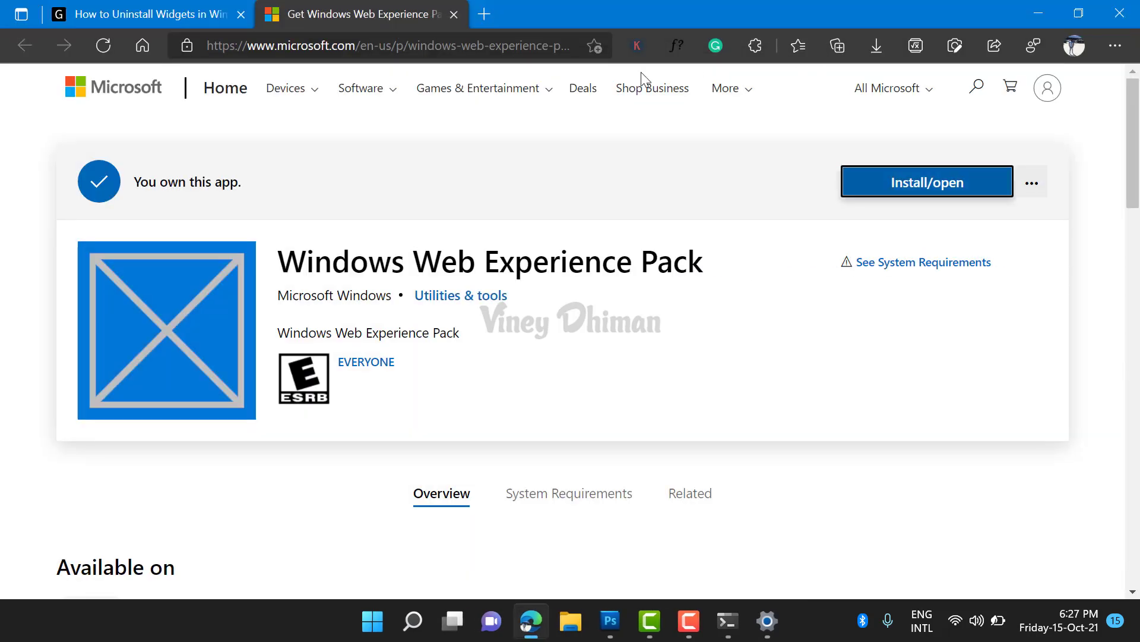
{"action": "left_click", "coordinate": [1037, 13]}
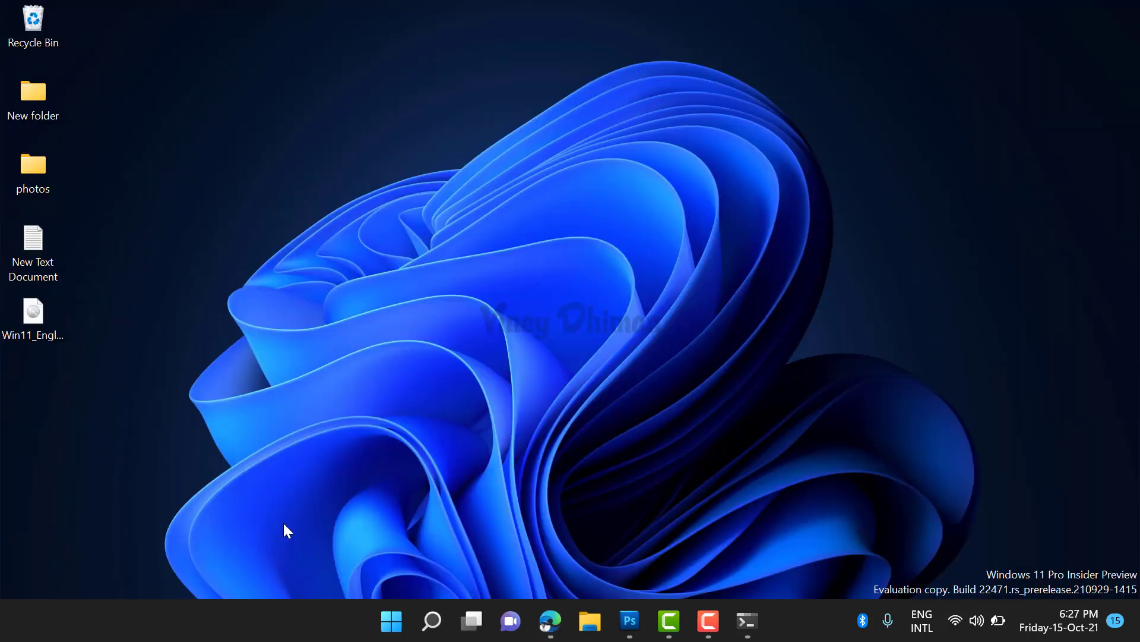
{"action": "right_click", "coordinate": [297, 628]}
{"action": "left_click", "coordinate": [352, 586]}
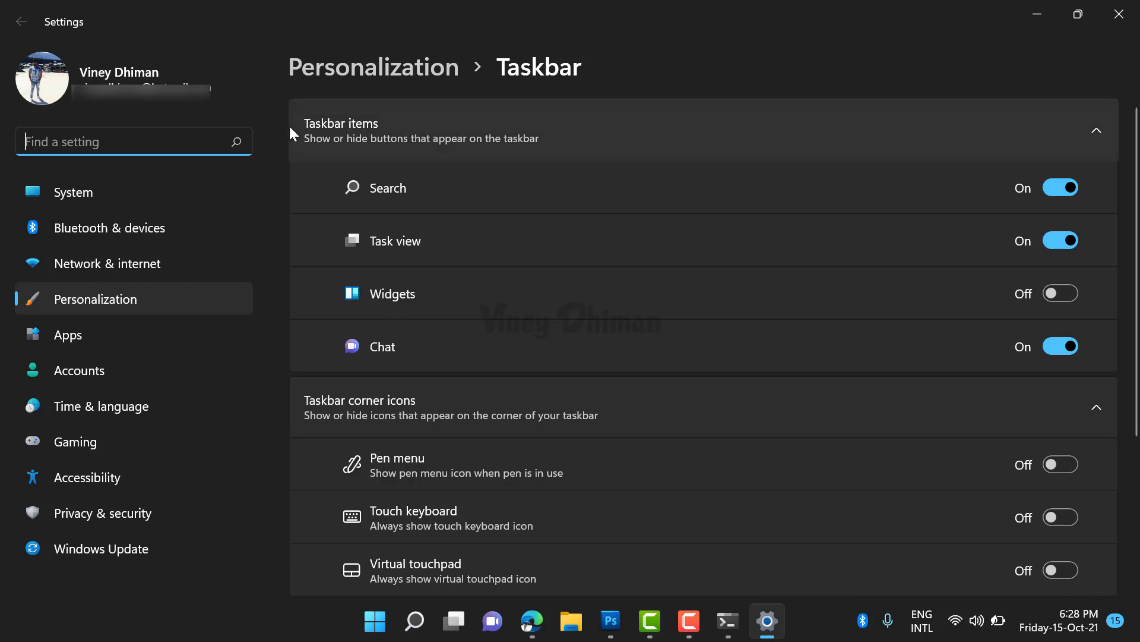
{"action": "left_click", "coordinate": [1060, 294]}
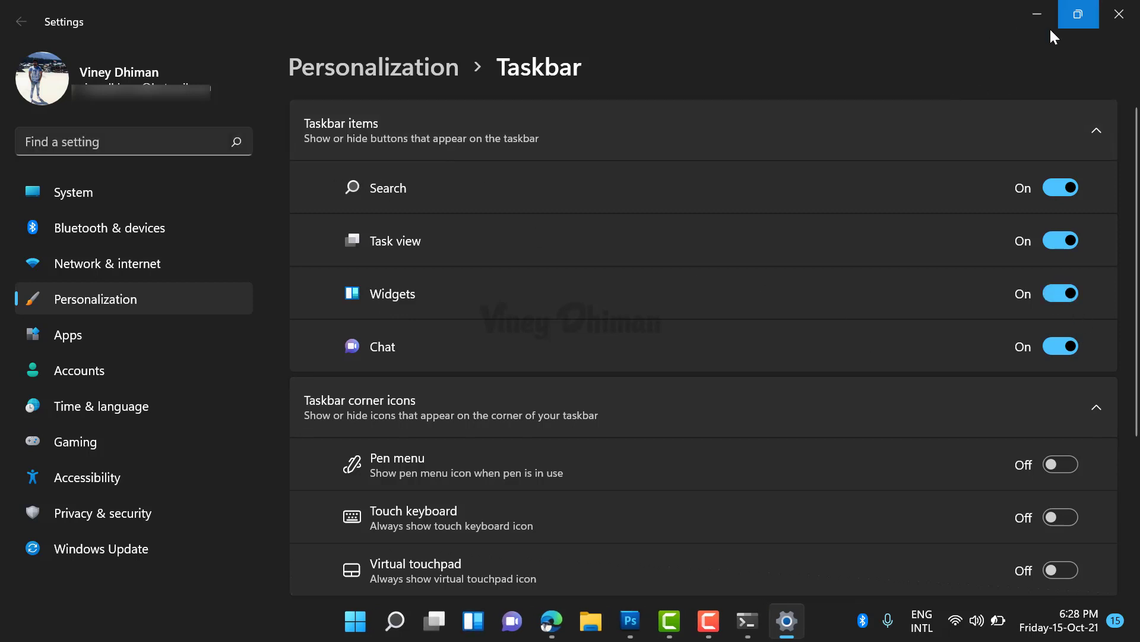
{"action": "left_click", "coordinate": [1031, 21]}
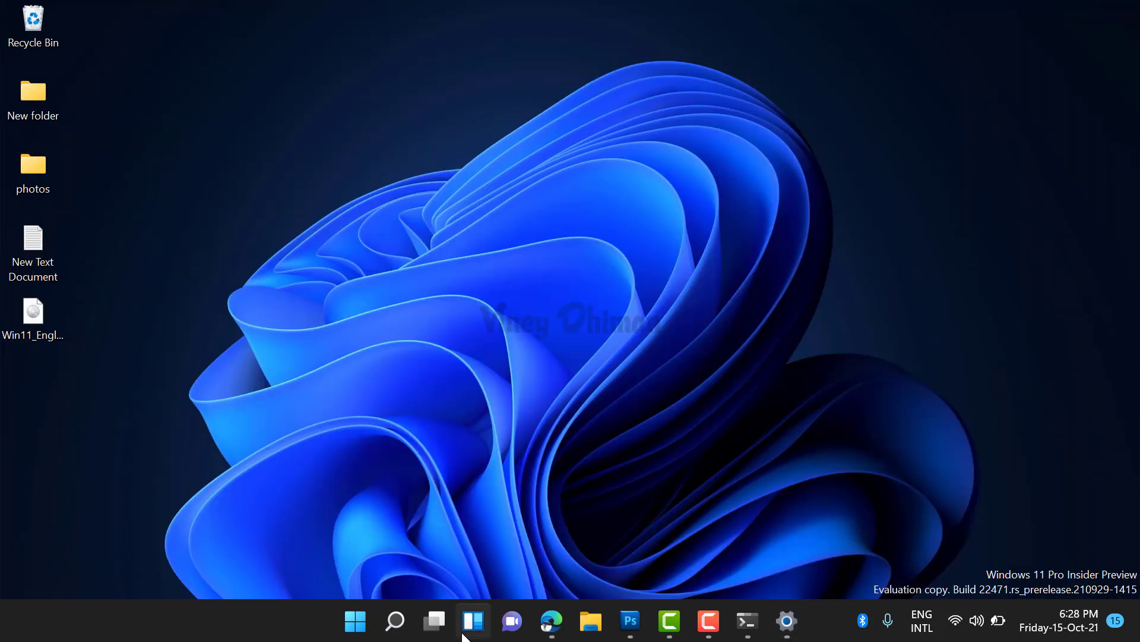
Open the Widgets board, dismiss the half-loaded view, and reopen it fully loaded
{"action": "left_click", "coordinate": [468, 624]}
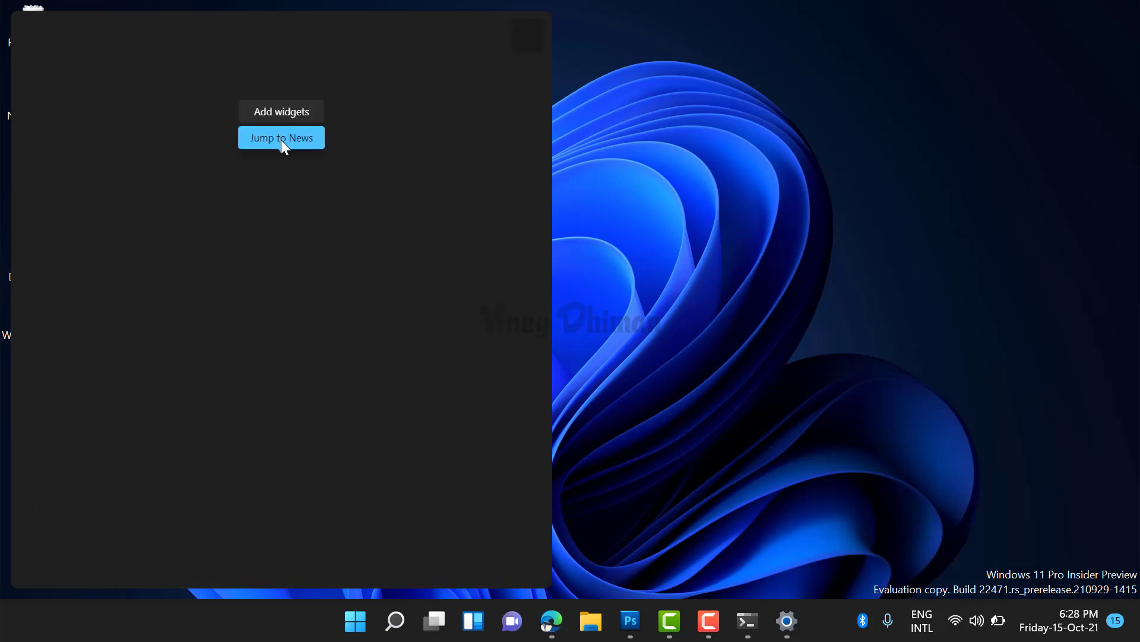
{"action": "left_click", "coordinate": [624, 145]}
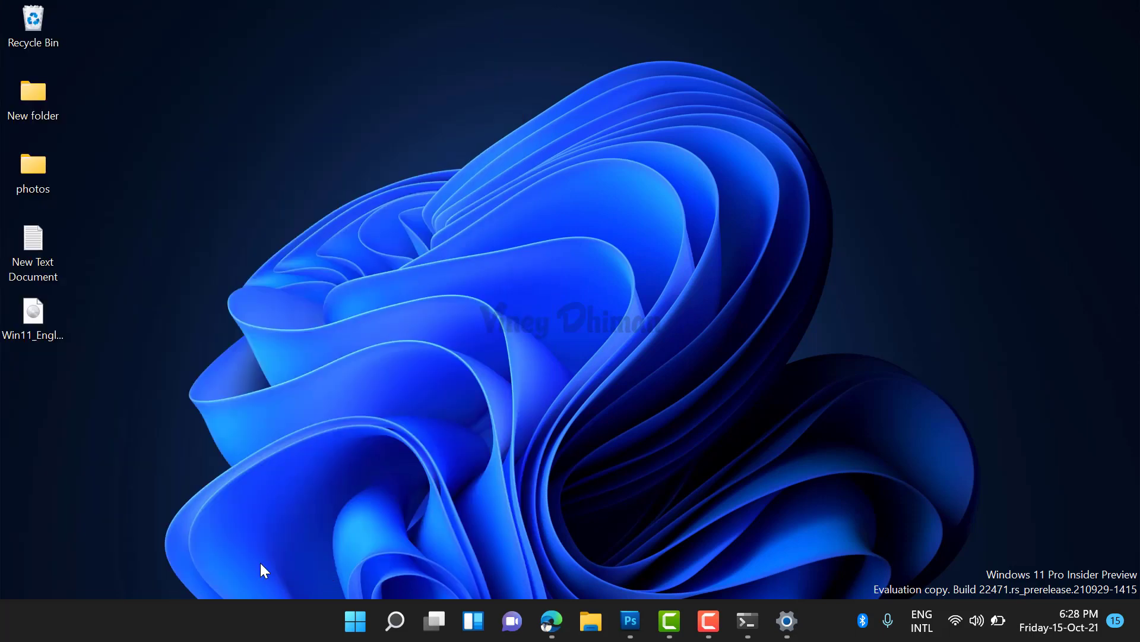
{"action": "left_click", "coordinate": [473, 621]}
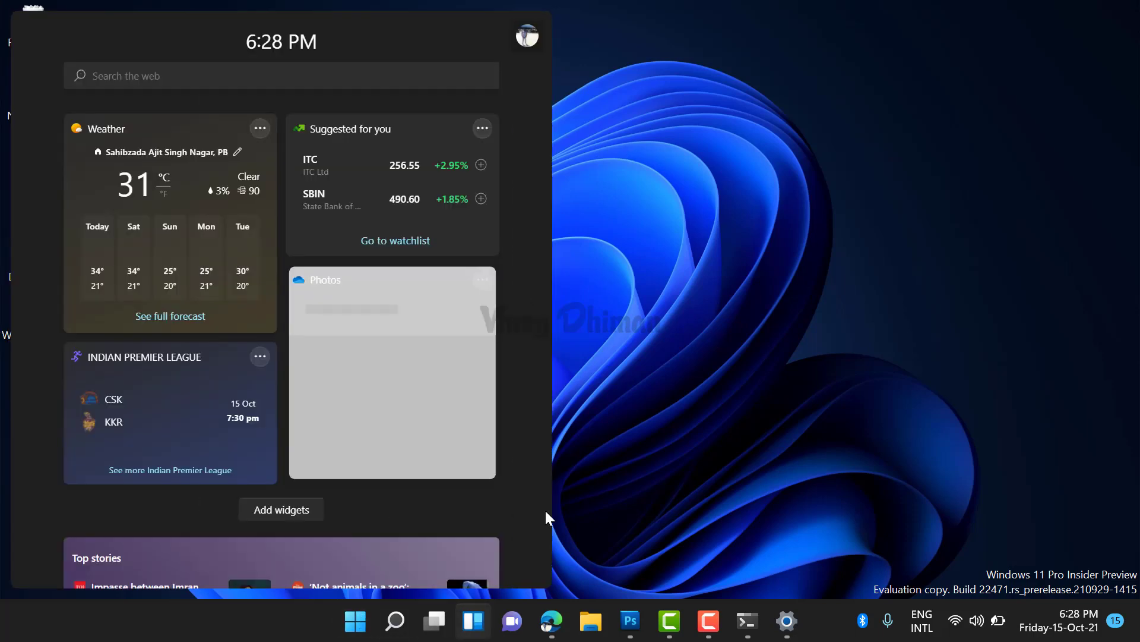